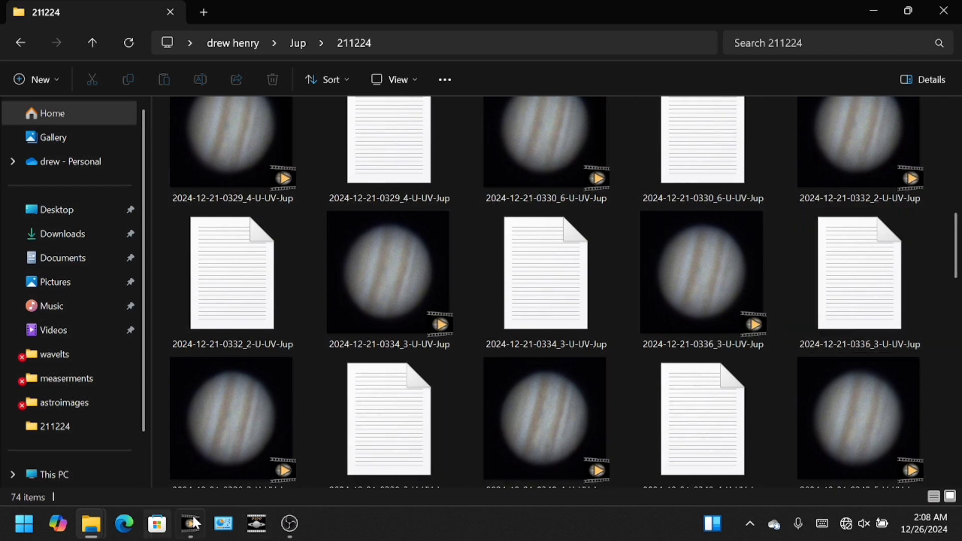
mouse_move(197, 524)
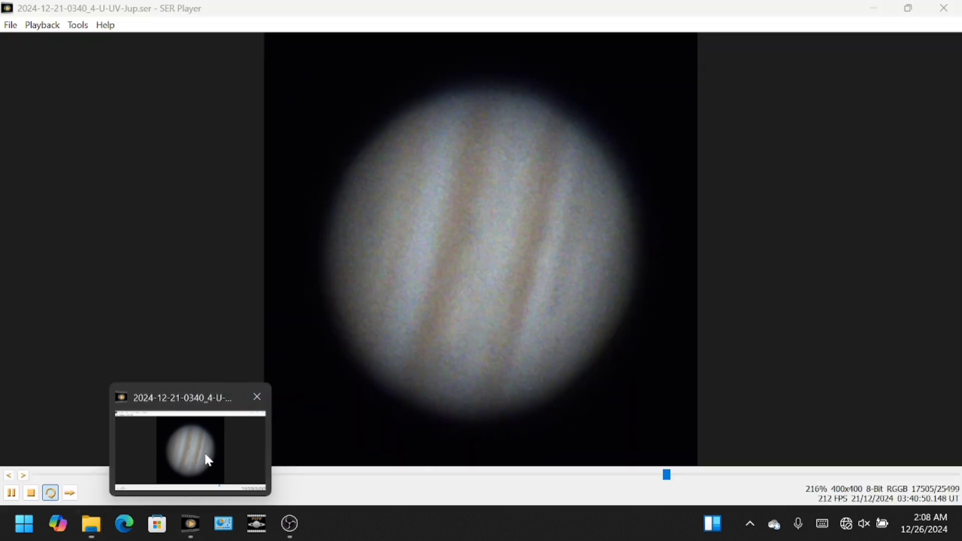
left_click(209, 460)
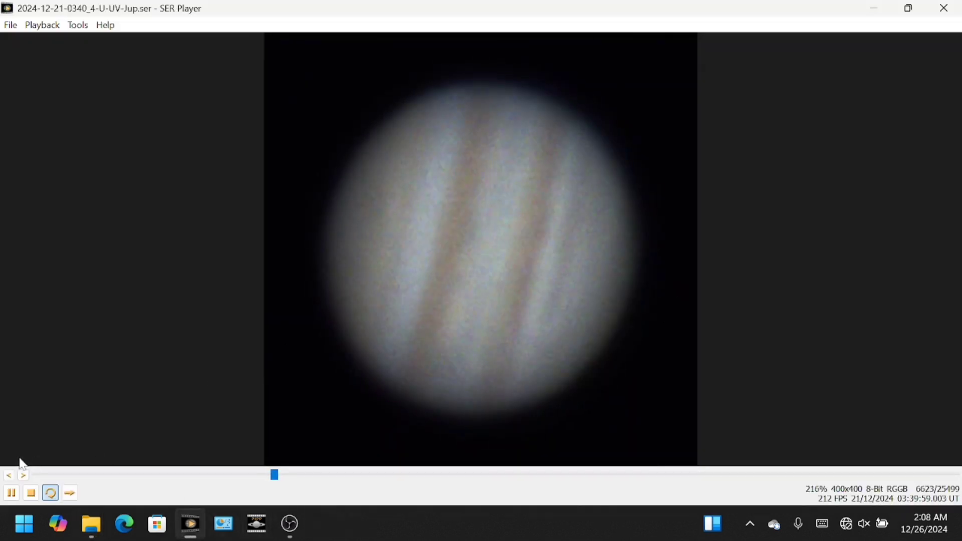
left_click(30, 493)
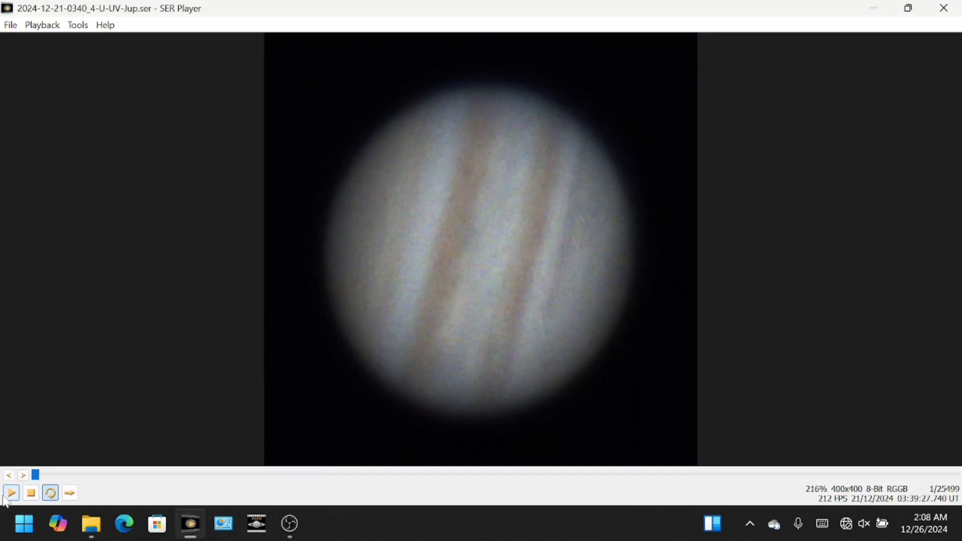
left_click(11, 493)
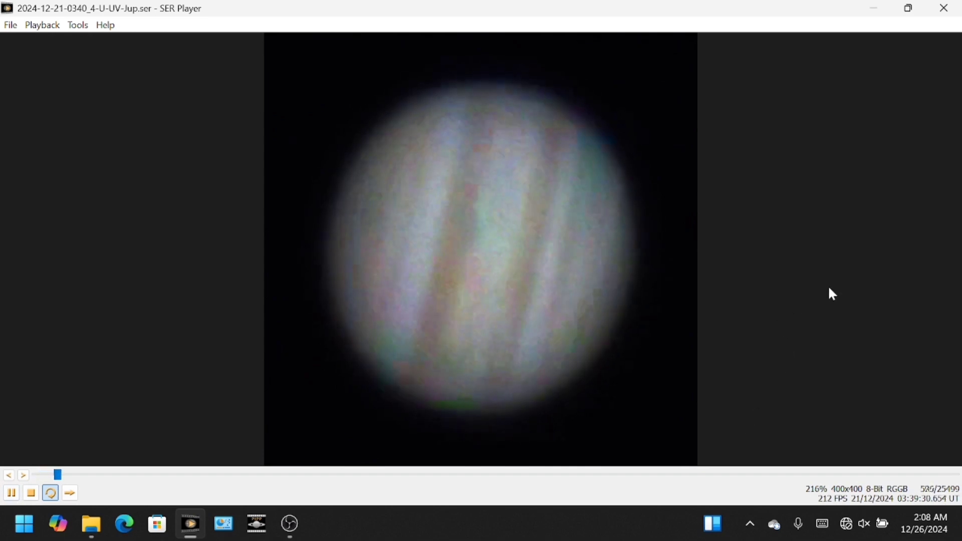
left_click(30, 493)
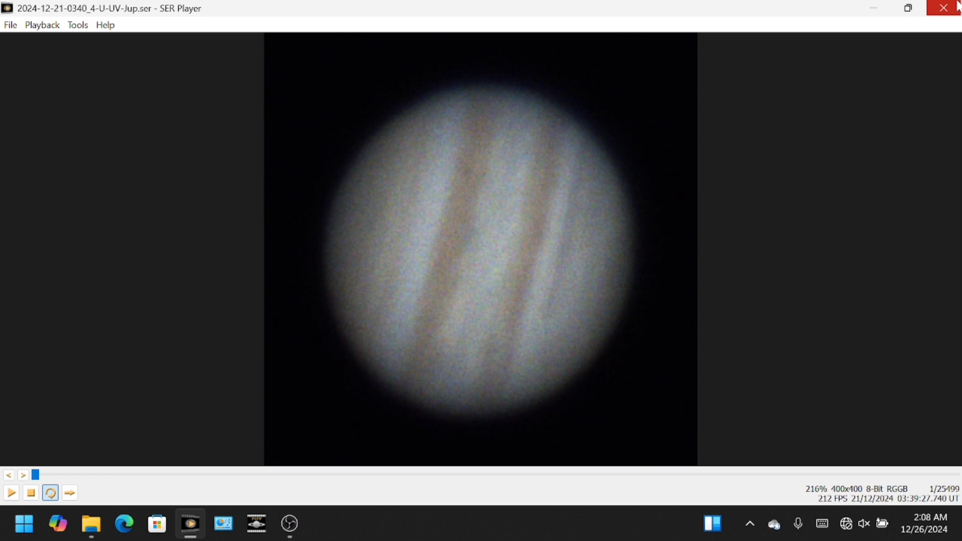
left_click(889, 18)
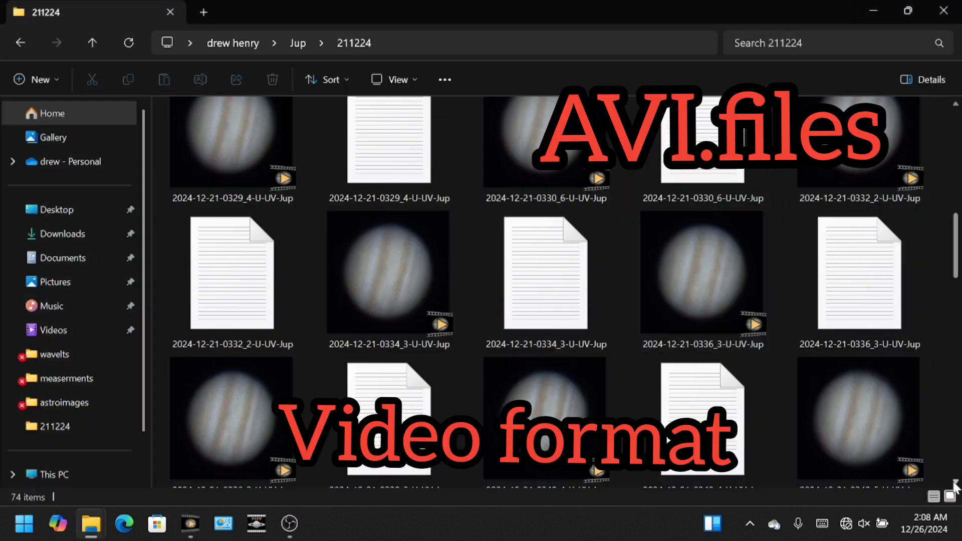
- Close the SER Player recording and minimize the 211224 folder window to reach the desktop
left_click(955, 484)
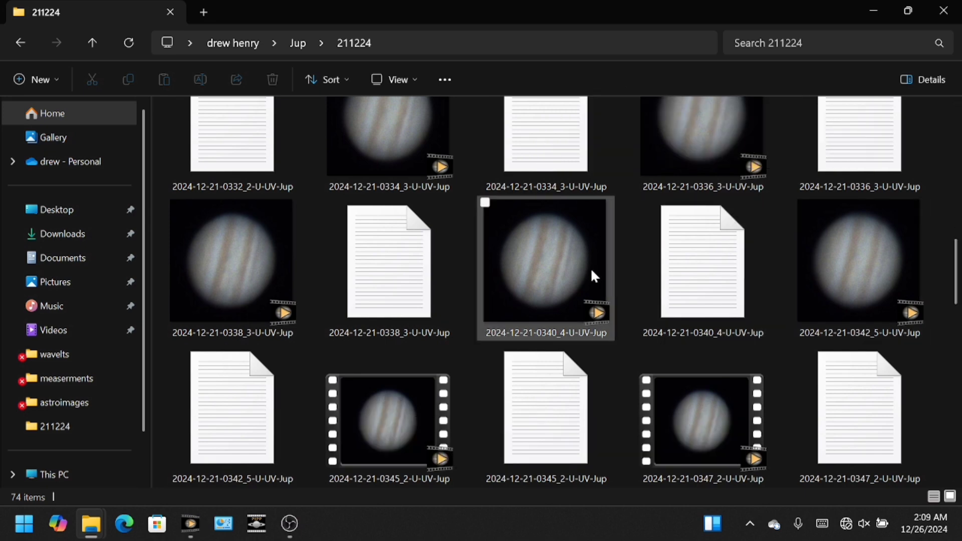
mouse_move(593, 271)
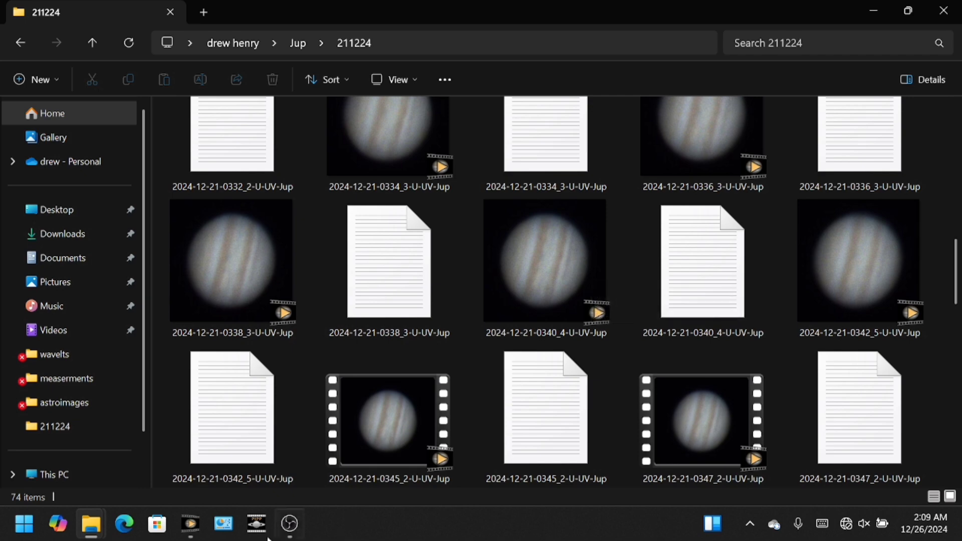
left_click(189, 533)
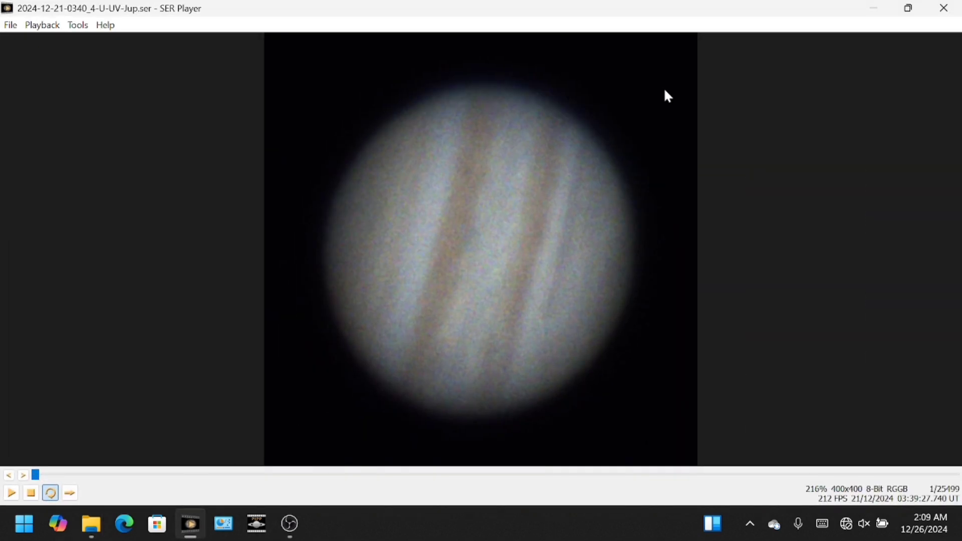
left_click(908, 9)
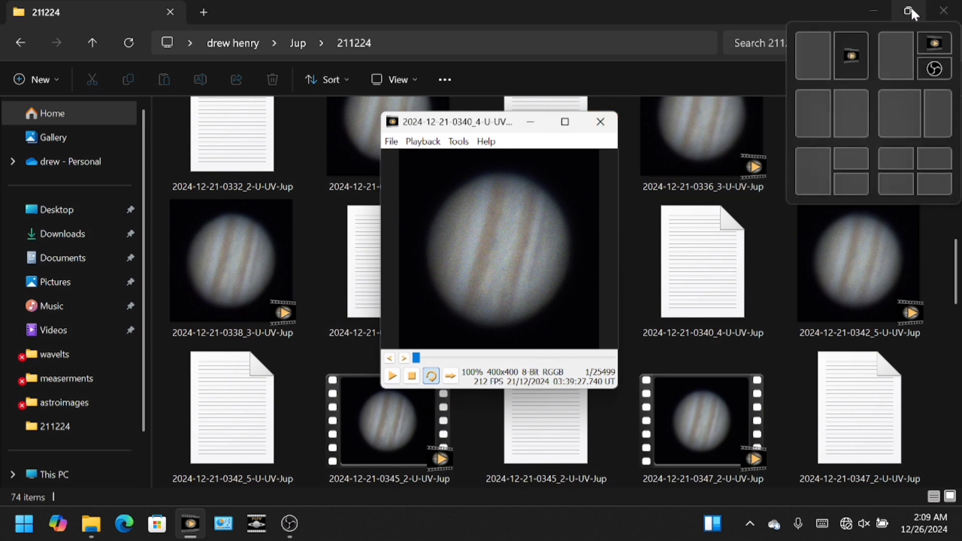
left_click(539, 127)
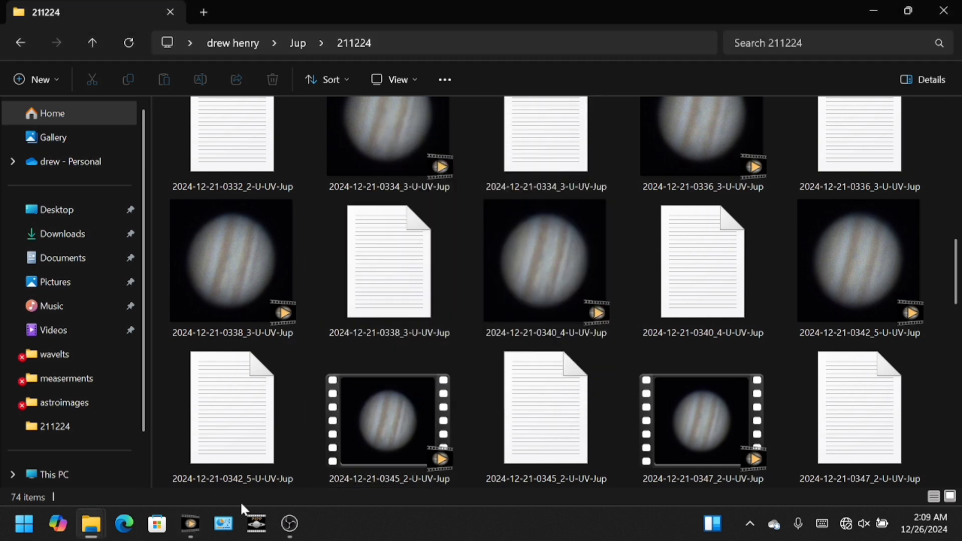
mouse_move(195, 526)
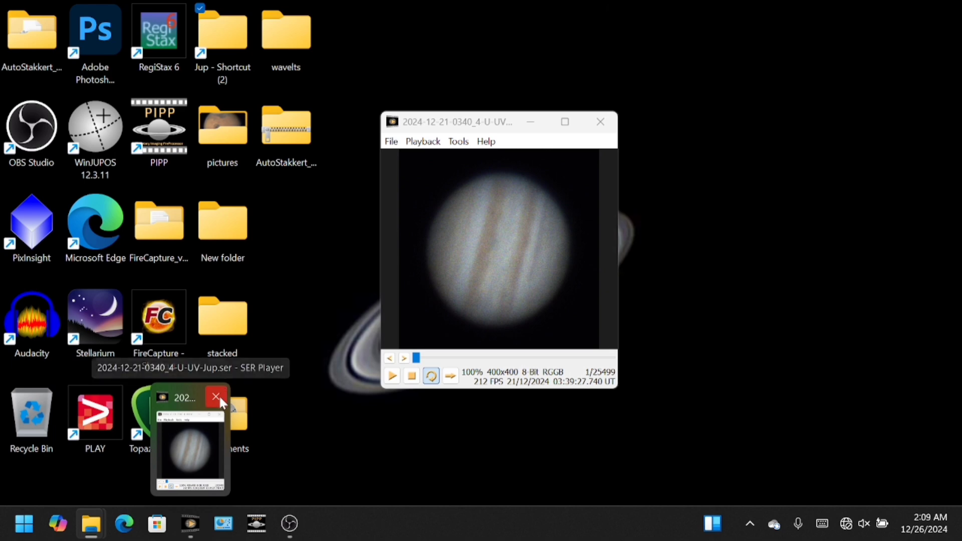
left_click(216, 397)
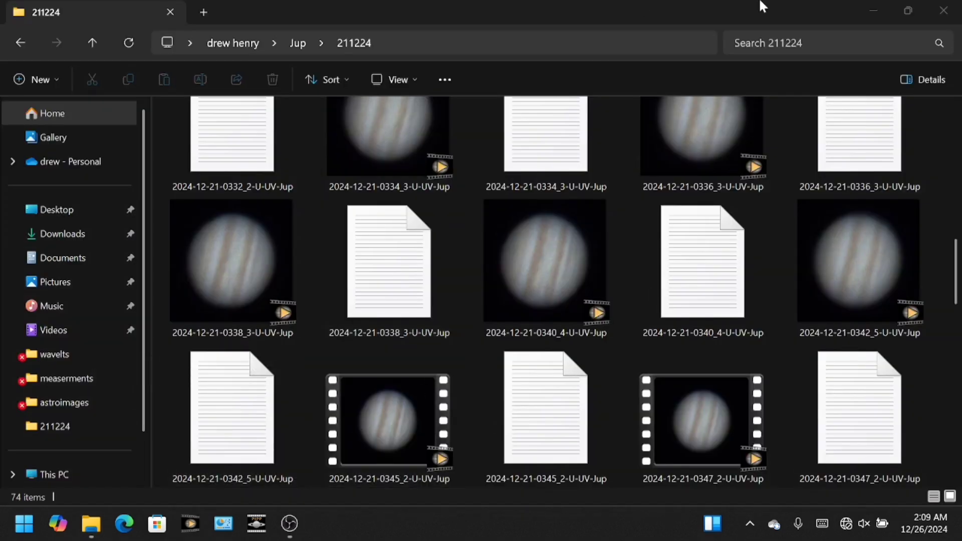
left_click(866, 7)
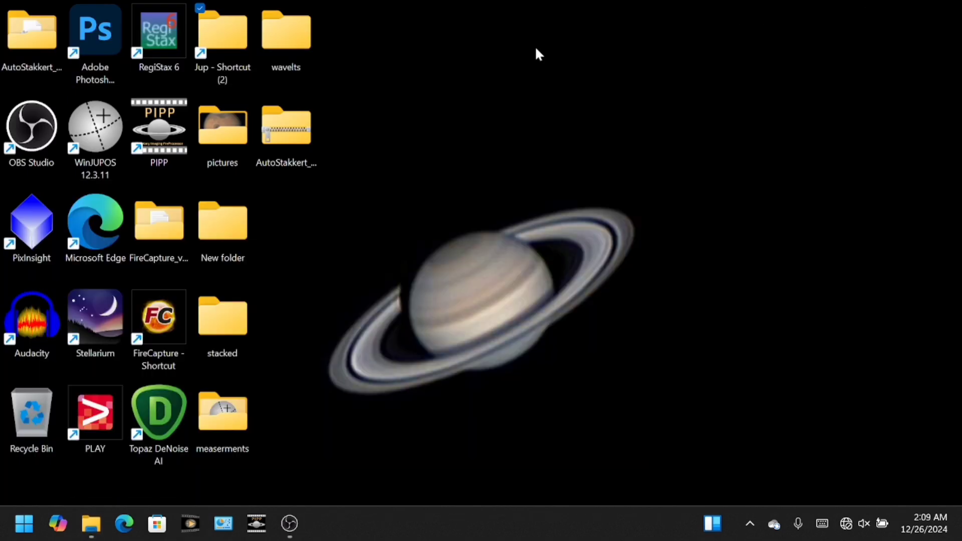
- Launch AutoStakkert from the AutoStakkert_4.0.11_x64 folder on the desktop and minimize that folder window
right_click(20, 47)
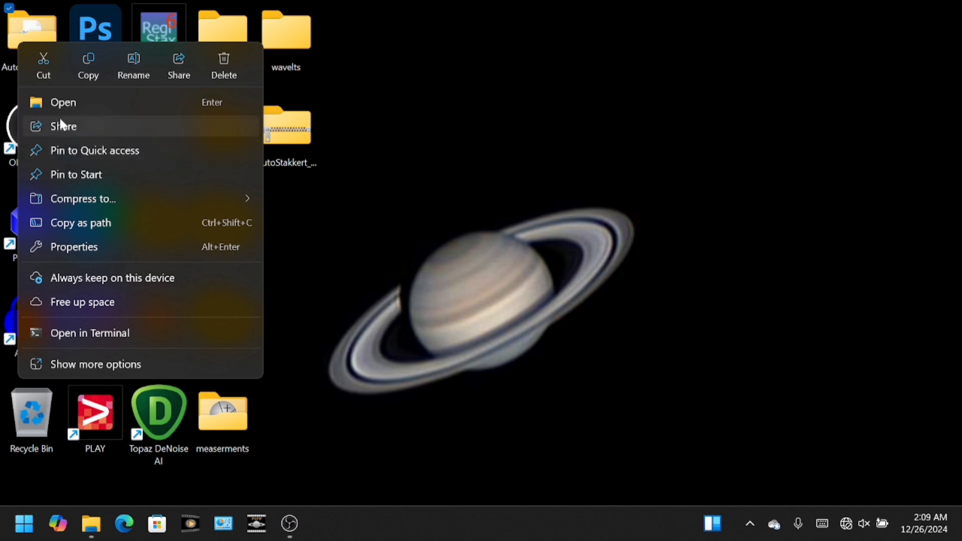
left_click(68, 104)
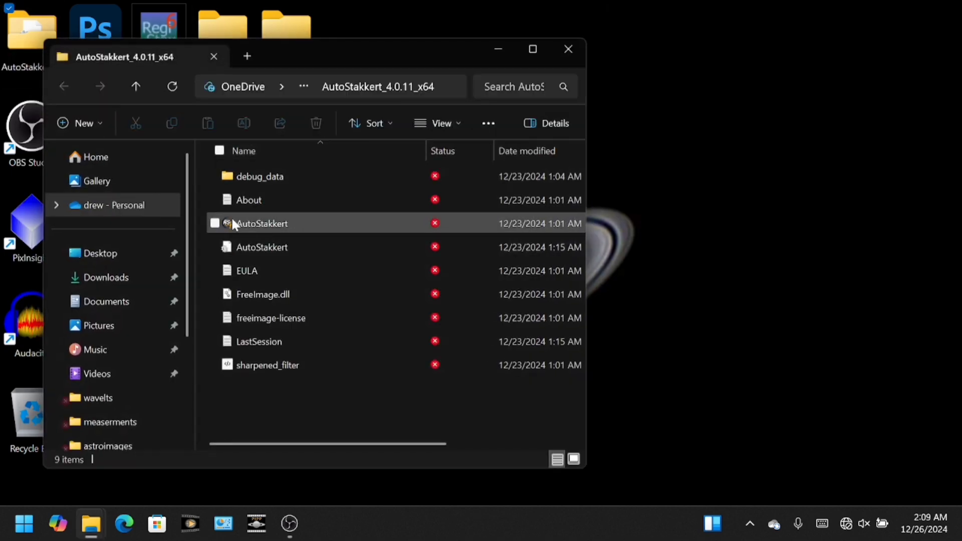
right_click(263, 223)
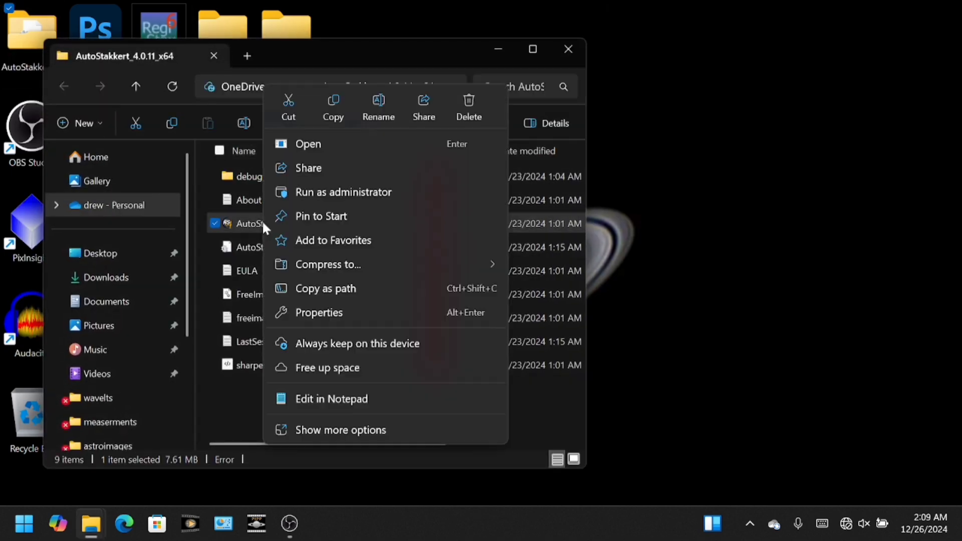
left_click(308, 143)
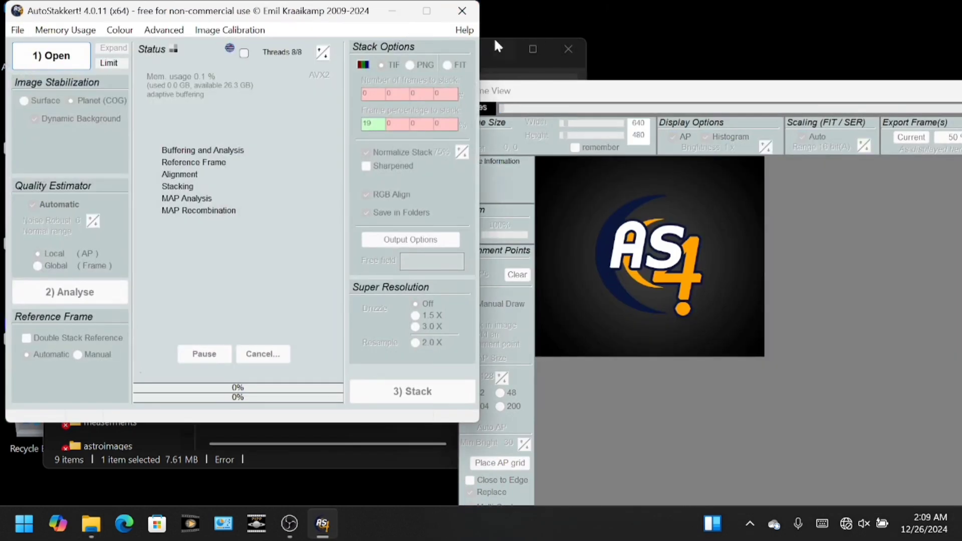
left_click(500, 50)
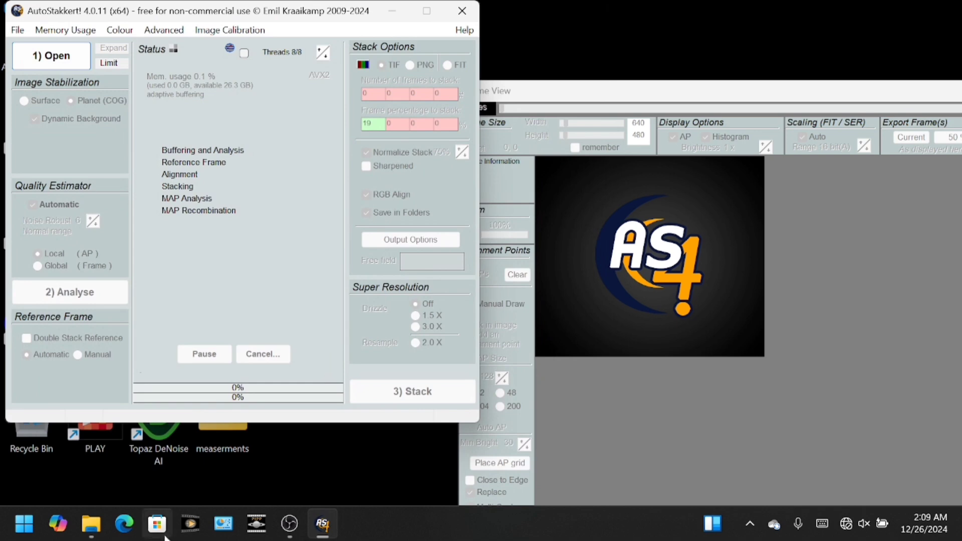
- Close the astroimages folder window and the duplicate 211224 folder window
mouse_move(100, 525)
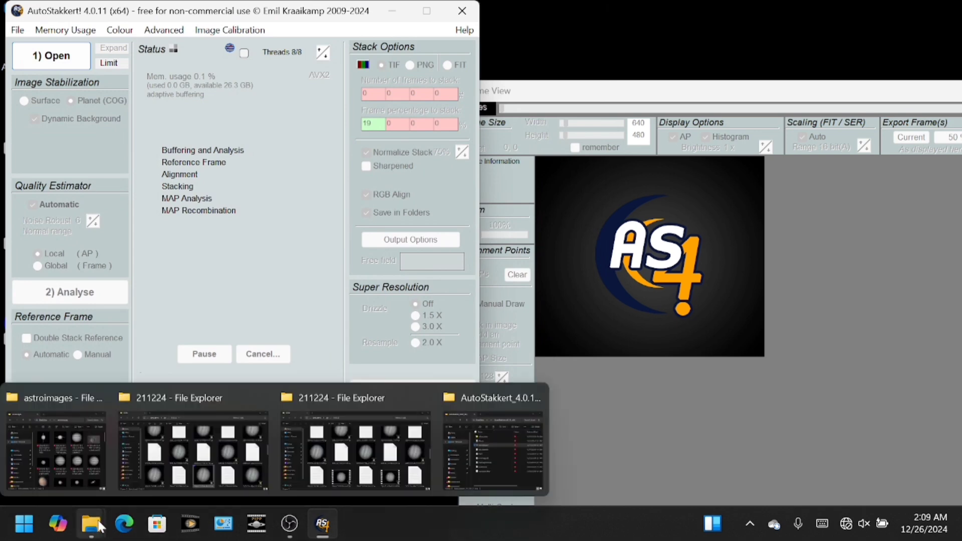
mouse_move(93, 438)
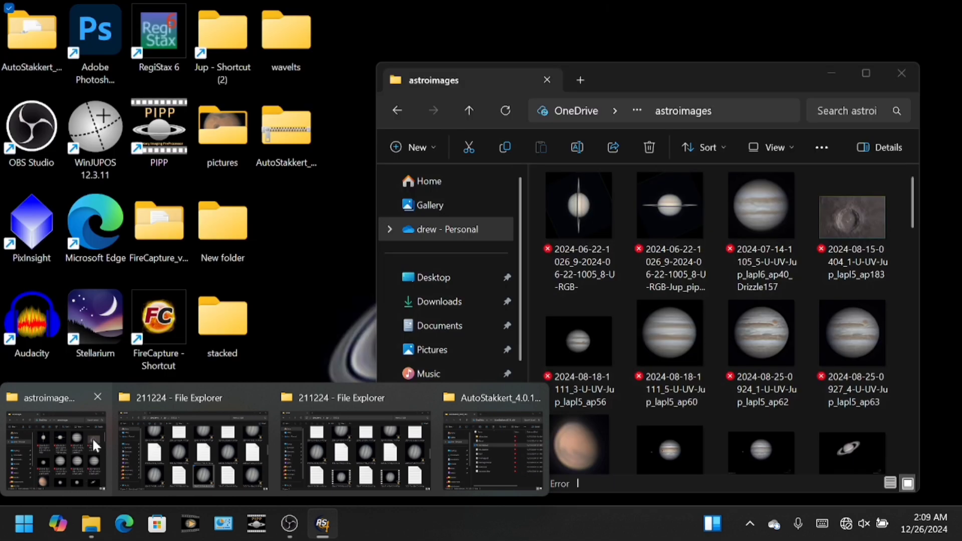
left_click(98, 391)
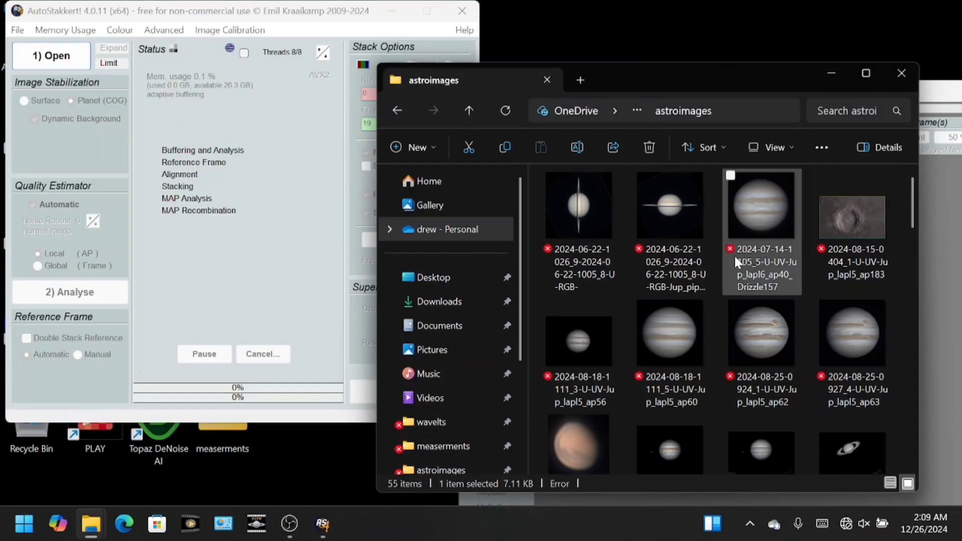
left_click(900, 71)
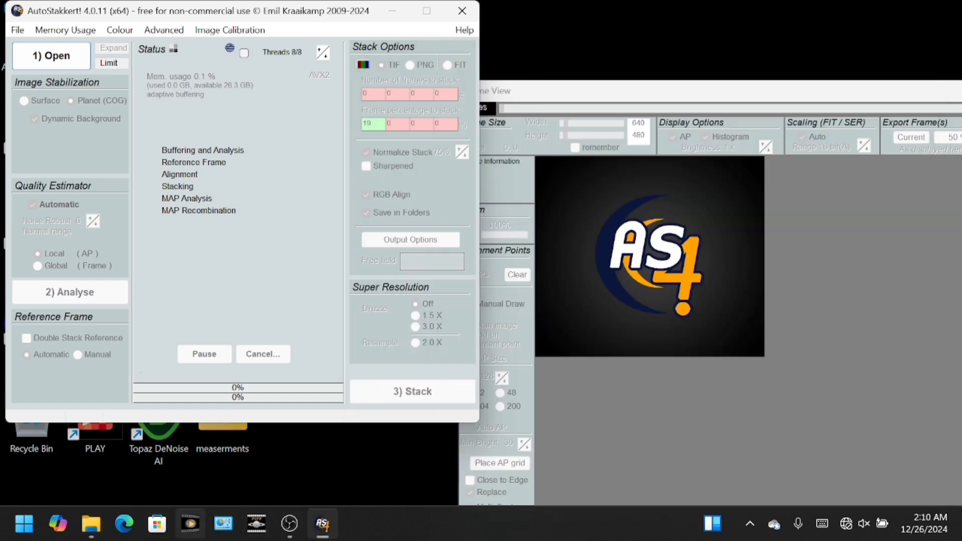
mouse_move(83, 524)
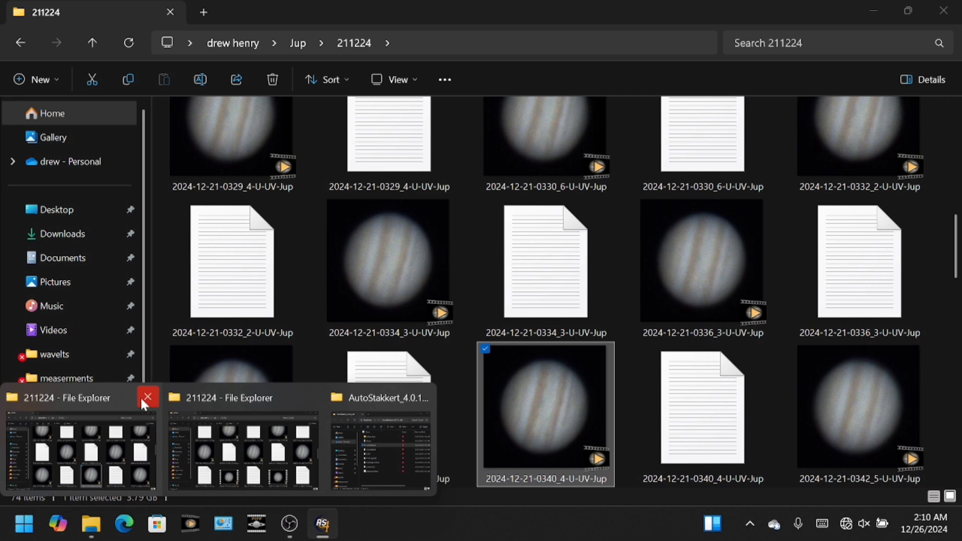
left_click(147, 398)
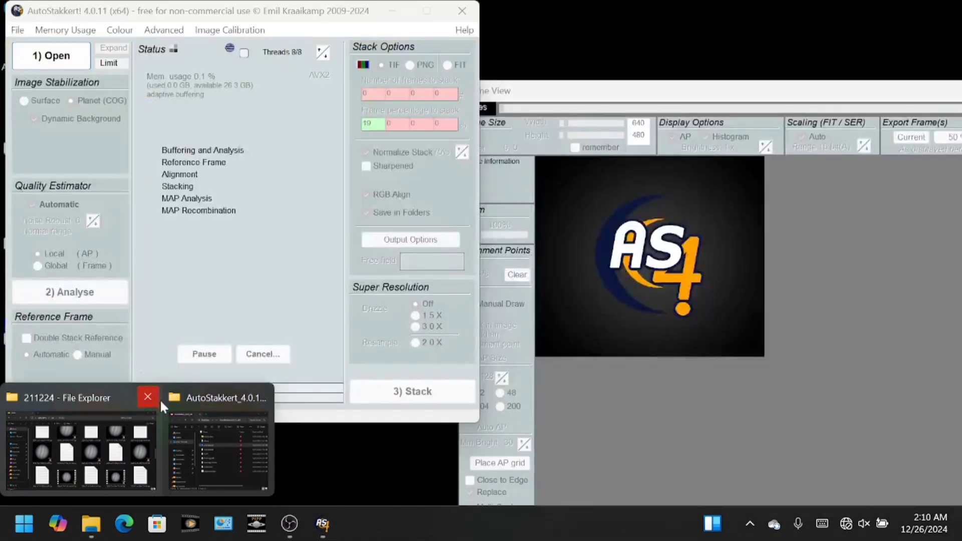
left_click(113, 402)
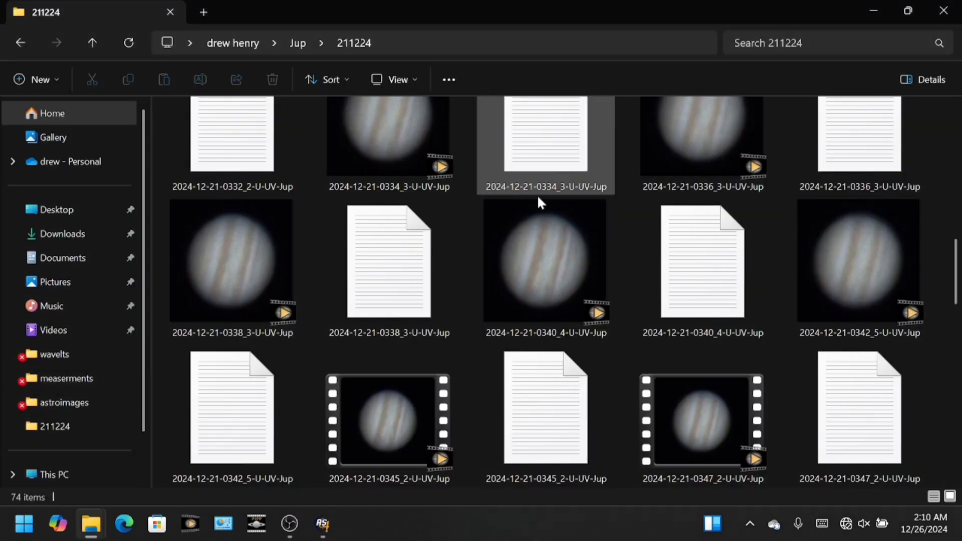
mouse_move(516, 269)
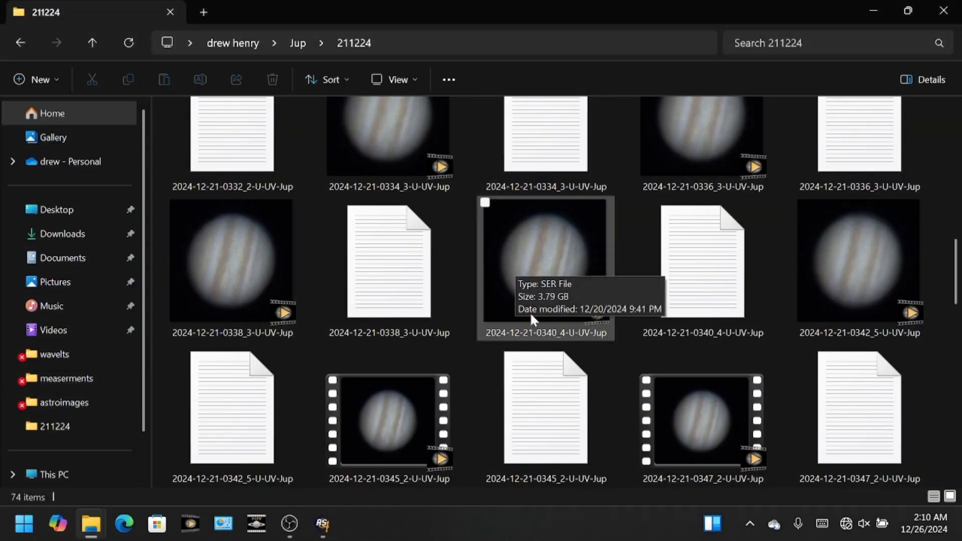
left_click(526, 247)
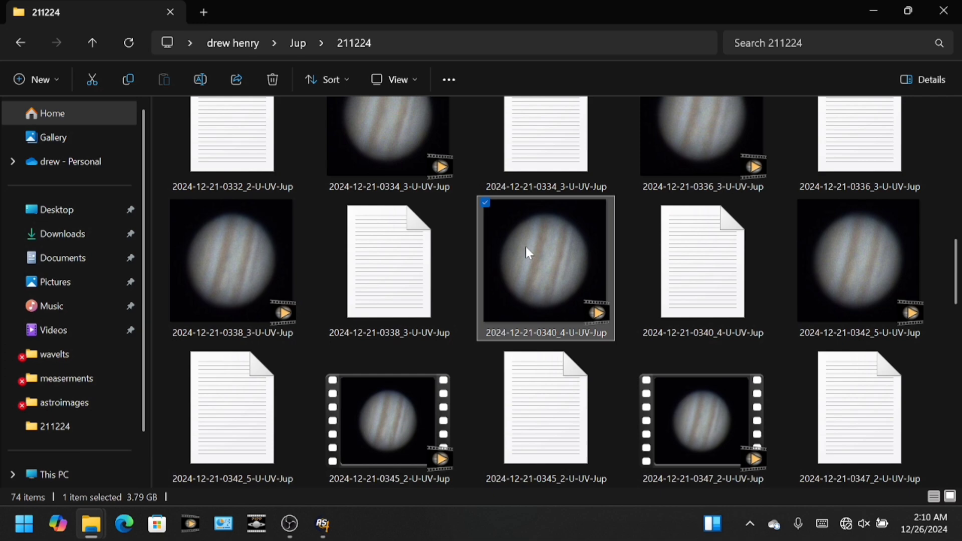
left_click(916, 11)
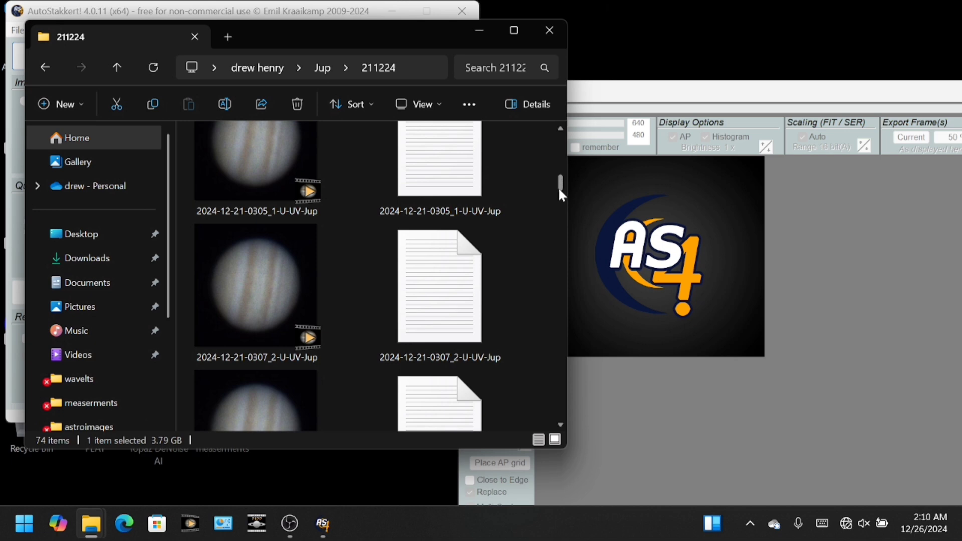
left_click_drag(559, 189, 574, 268)
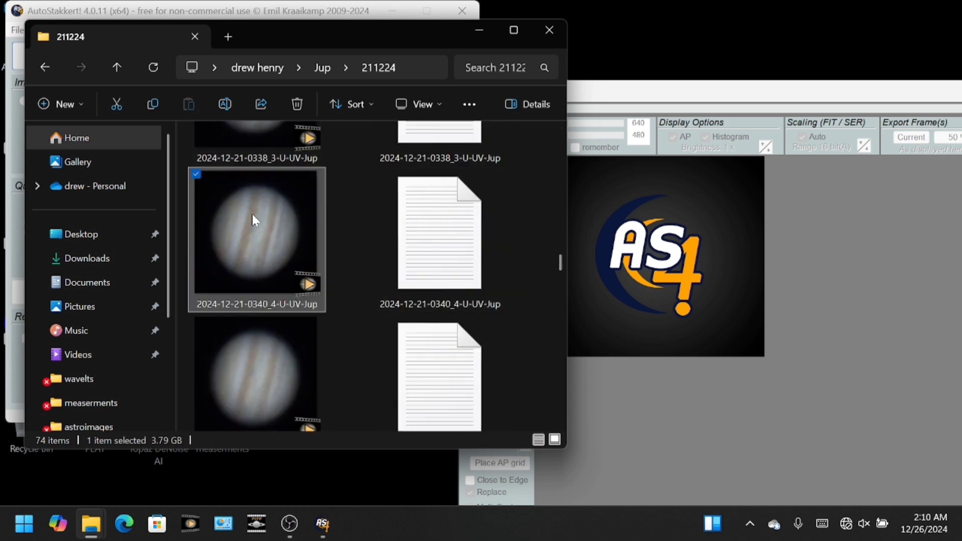
left_click_drag(253, 217, 746, 332)
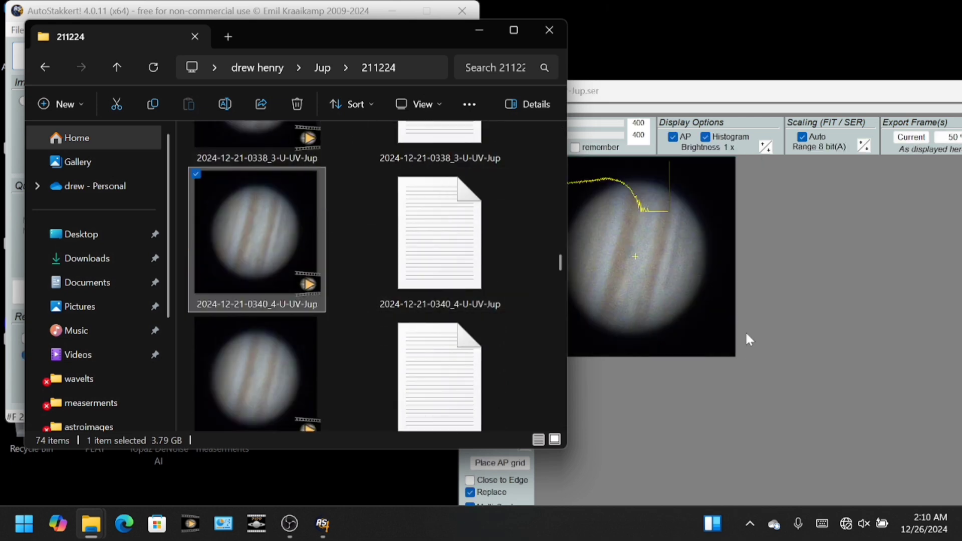
left_click(473, 31)
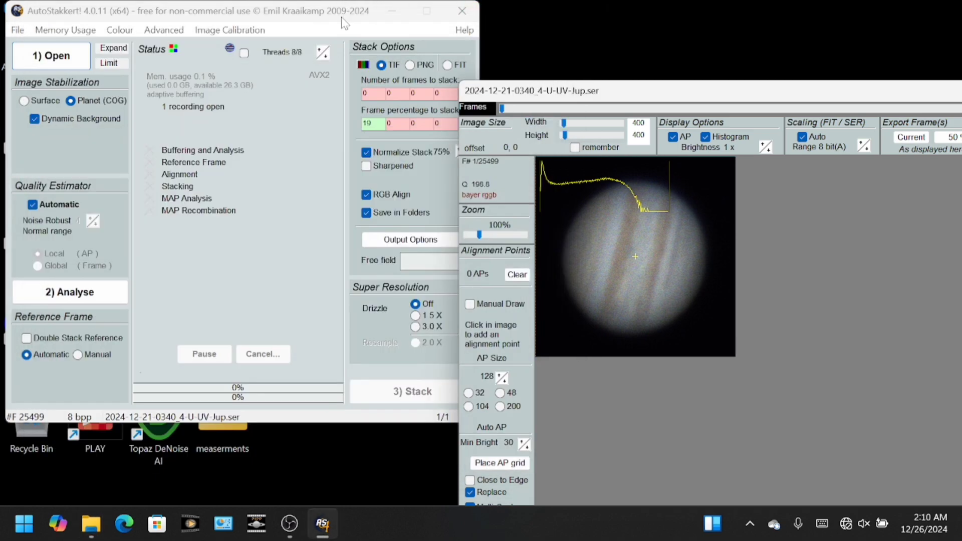
- Move the main AutoStakkert window clear of the frame view, analyse the recording, and place the quality graph marker within the first quarter
left_click_drag(344, 23, 542, 46)
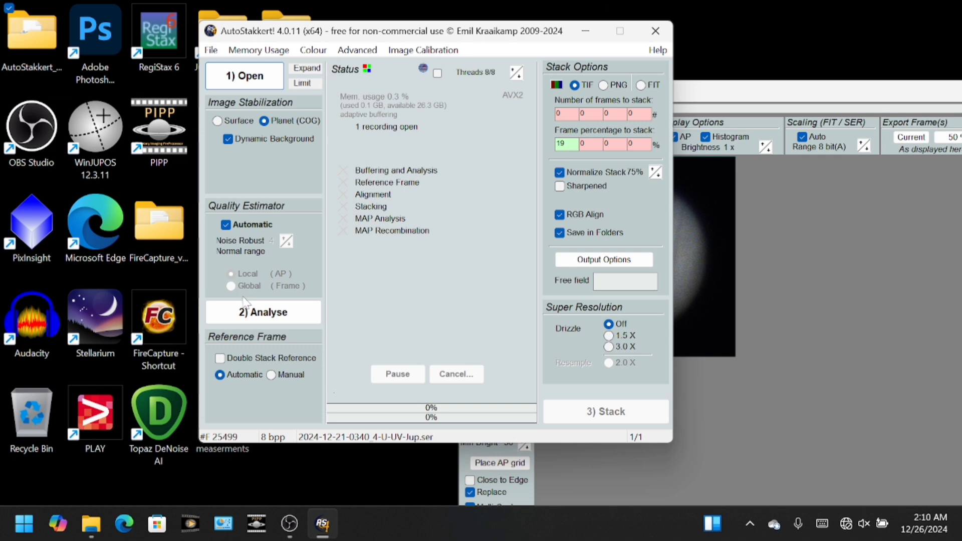
left_click(269, 318)
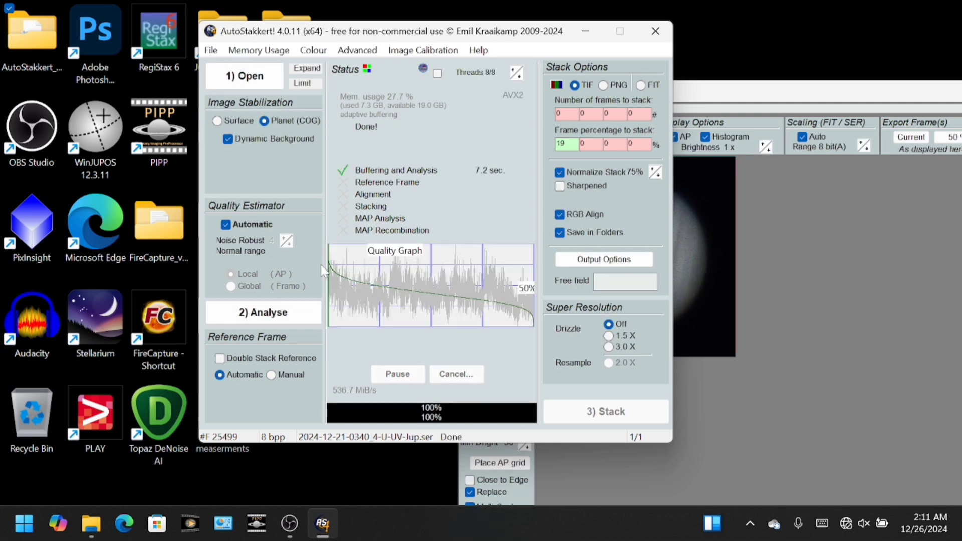
left_click(351, 287)
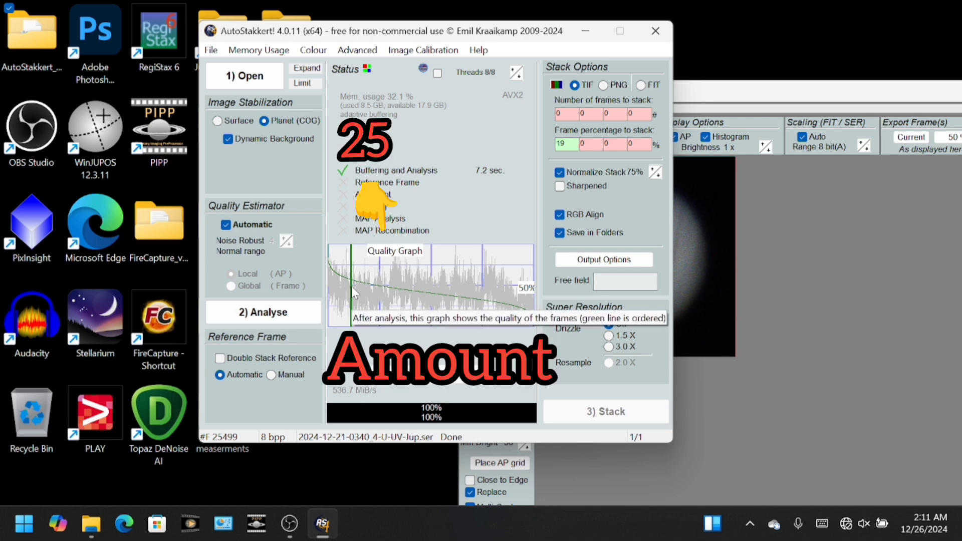
- Set the first frame percentage to stack to 15% and place the quality graph marker at the graph's start
left_click(570, 145)
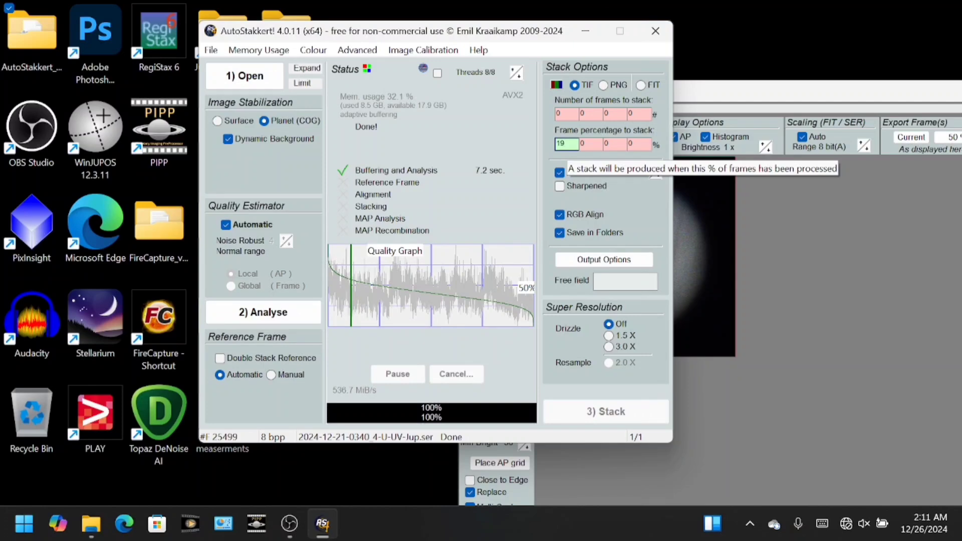
key("BackSpace")
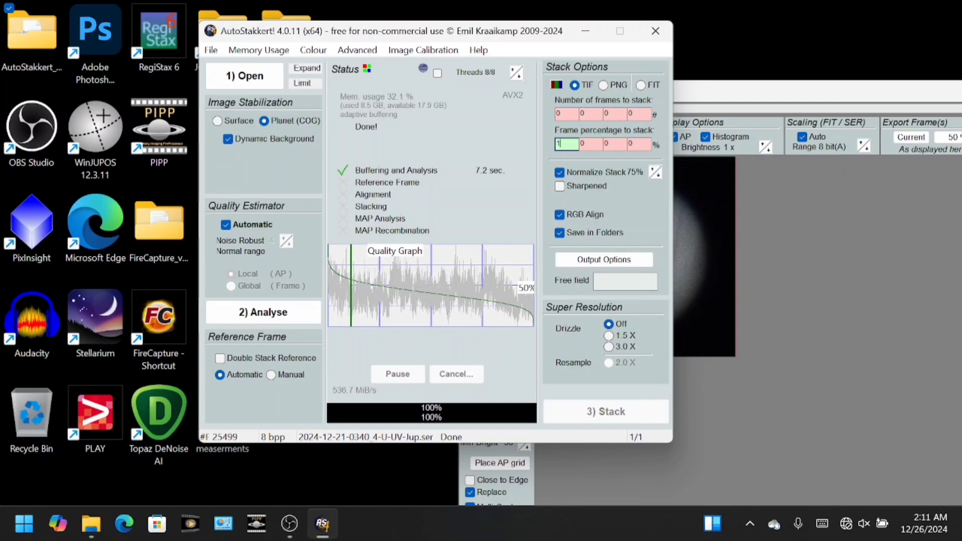
type("0")
key("BackSpace")
type("5")
left_click(333, 322)
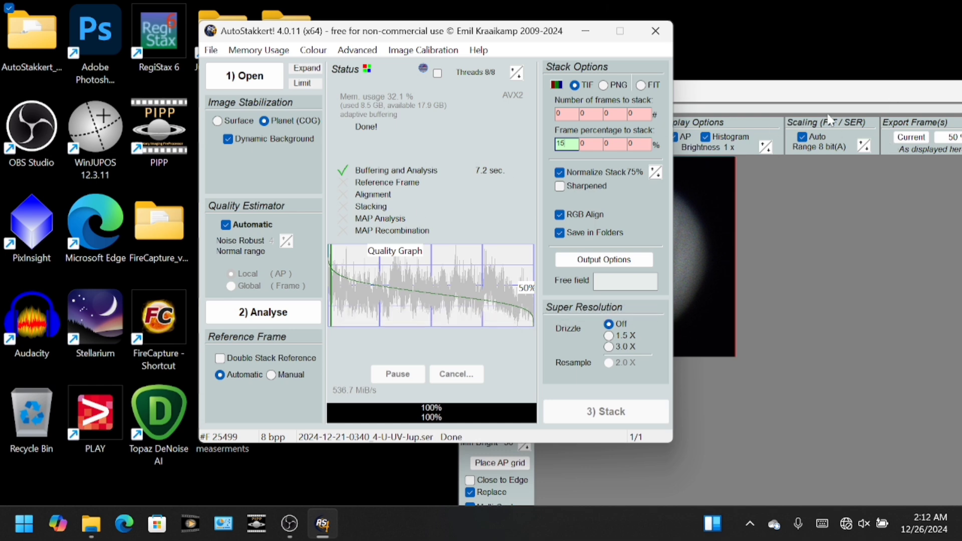
- Bring the frame view forward and fully into sight, show frame 1, and set its zoom to 140%
left_click(852, 93)
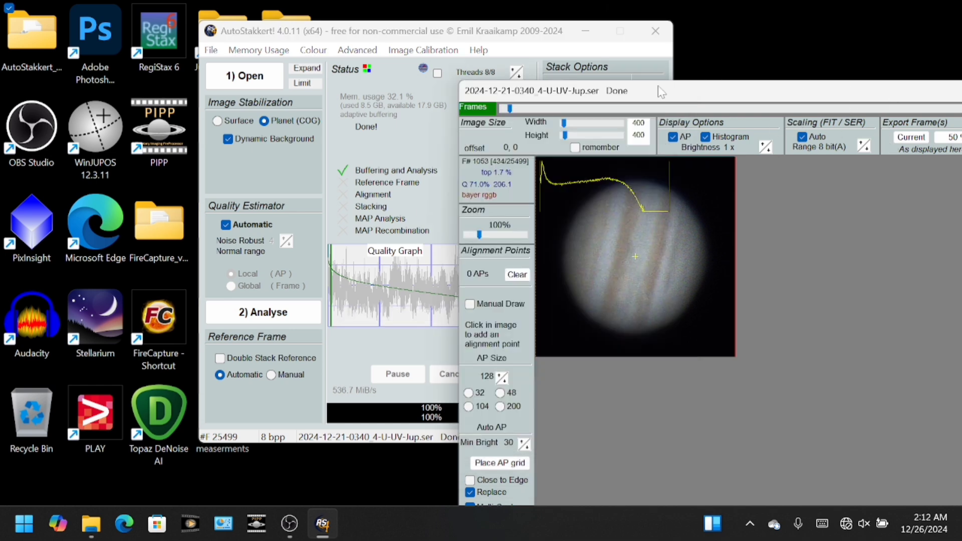
mouse_move(706, 98)
left_mouse_down()
mouse_move(587, 134)
mouse_move(592, 121)
left_mouse_up()
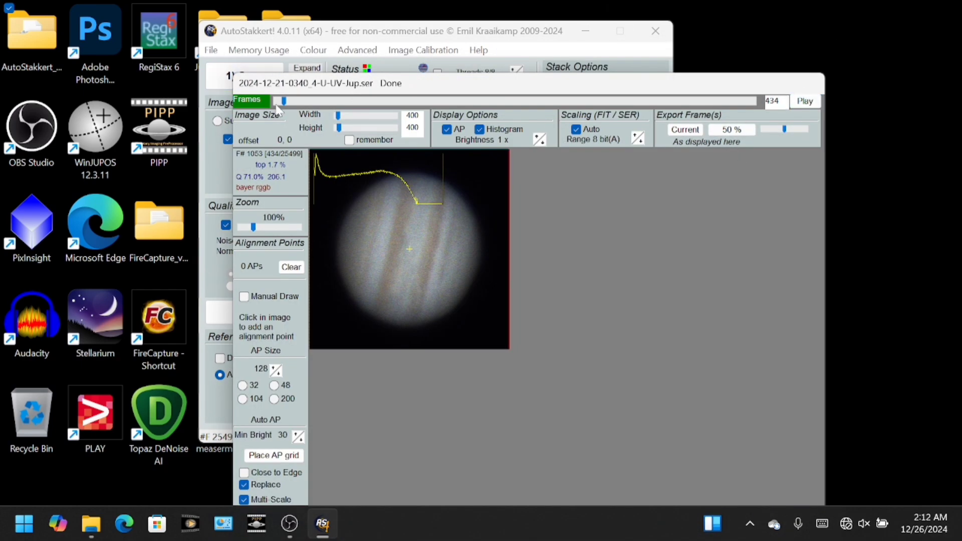
left_click_drag(283, 101, 259, 100)
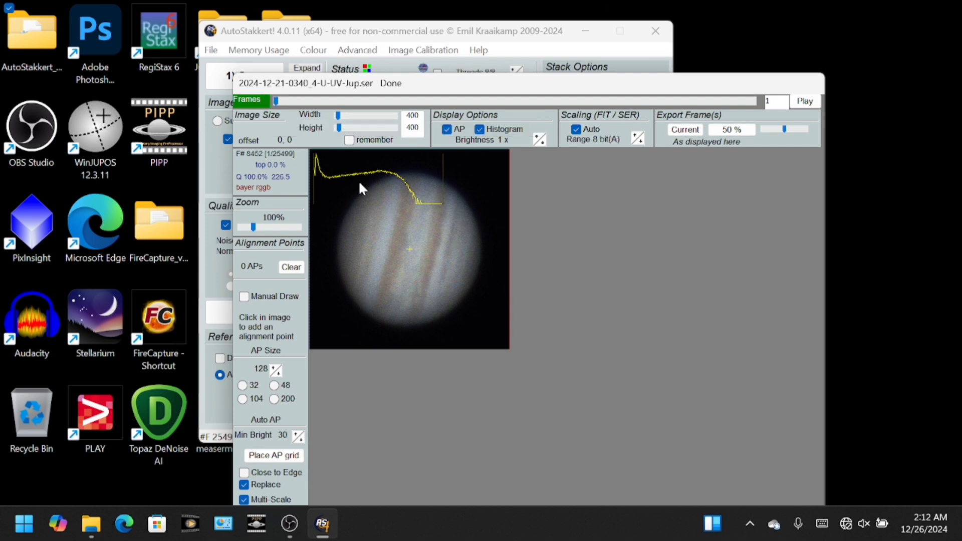
left_click(261, 228)
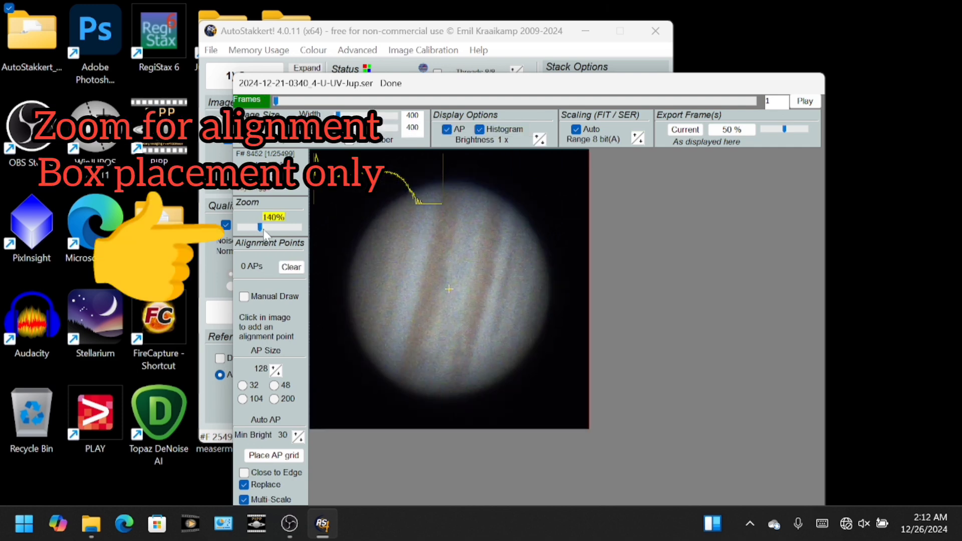
- Try an automatic alignment point grid over Jupiter at AP size 64, clear it, and place one at AP size 72
left_click(274, 387)
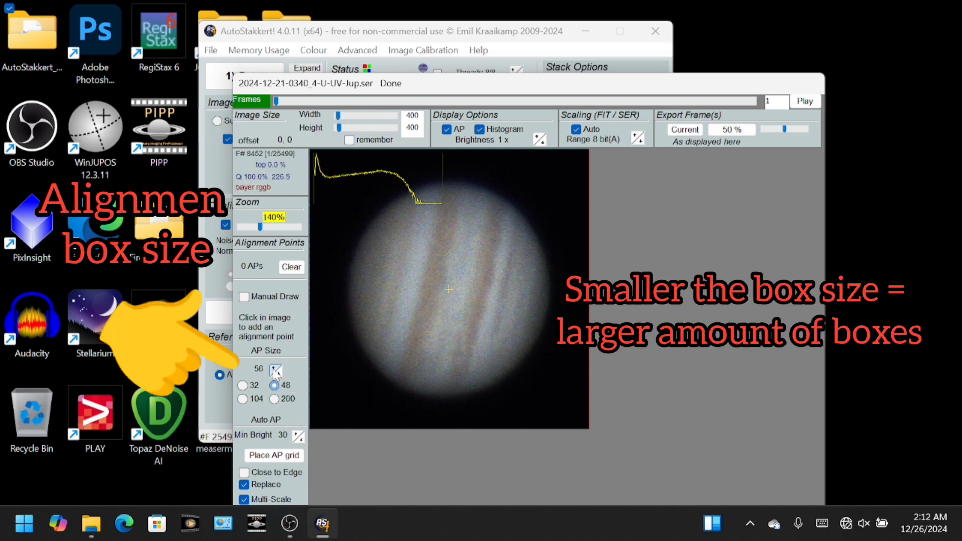
left_click(276, 371)
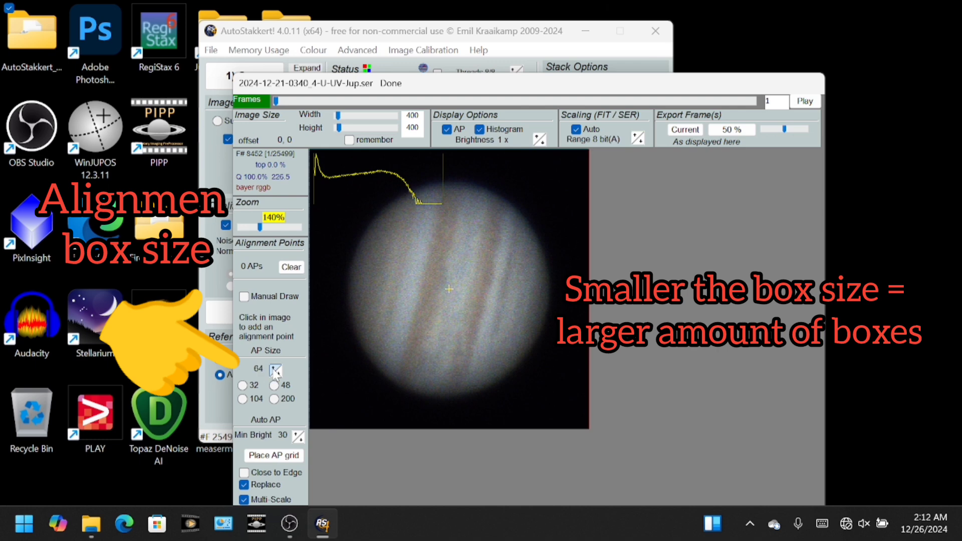
left_click(270, 455)
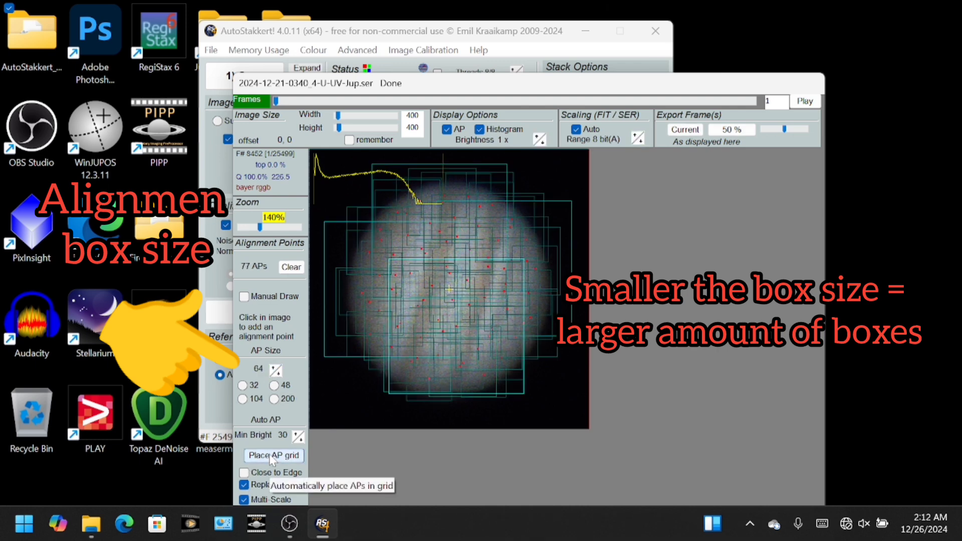
left_click(293, 269)
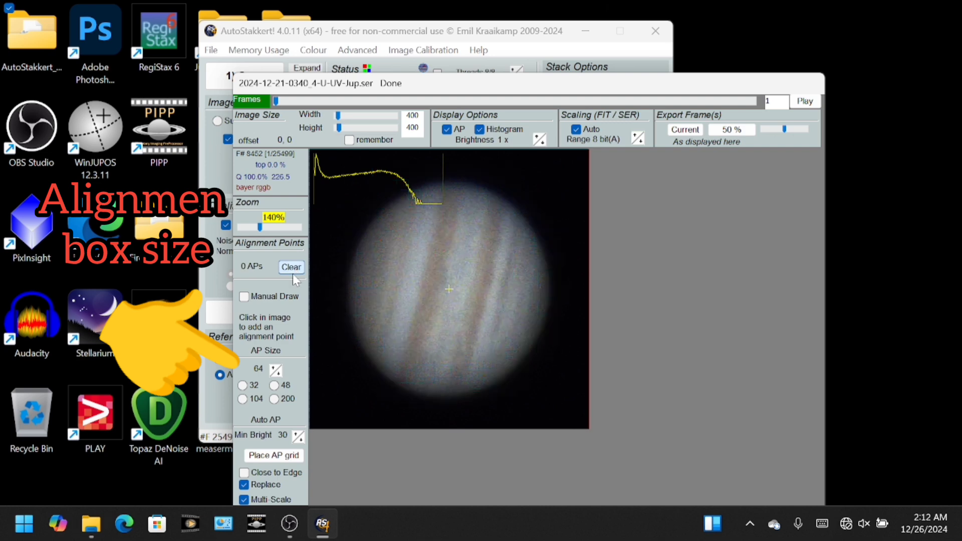
left_click(275, 369)
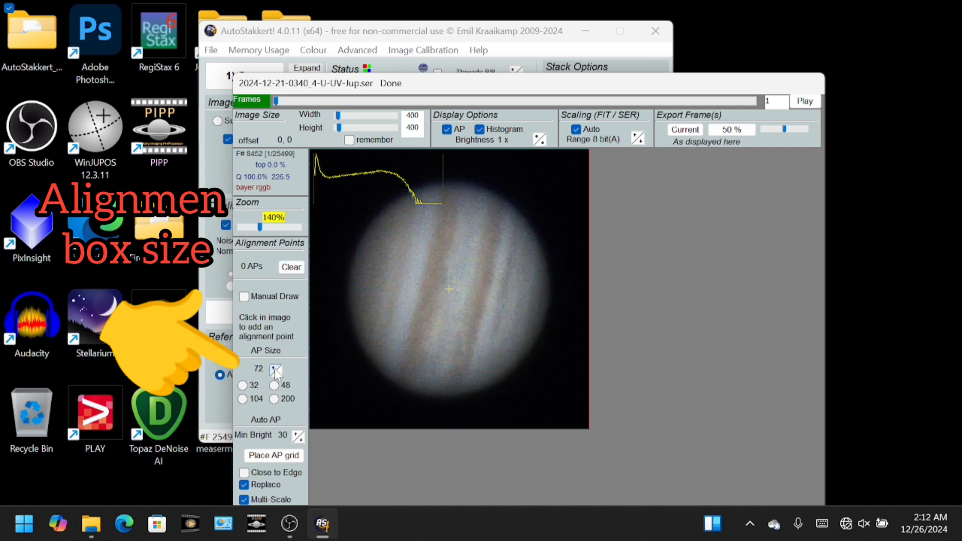
left_click(274, 455)
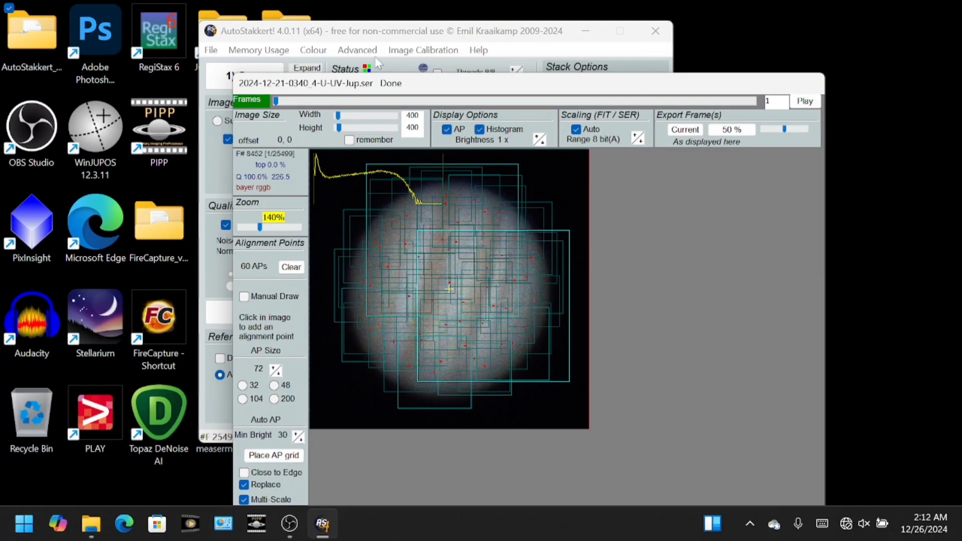
- Stack the recording from the main AutoStakkert window and move the frame view aside
left_click(380, 39)
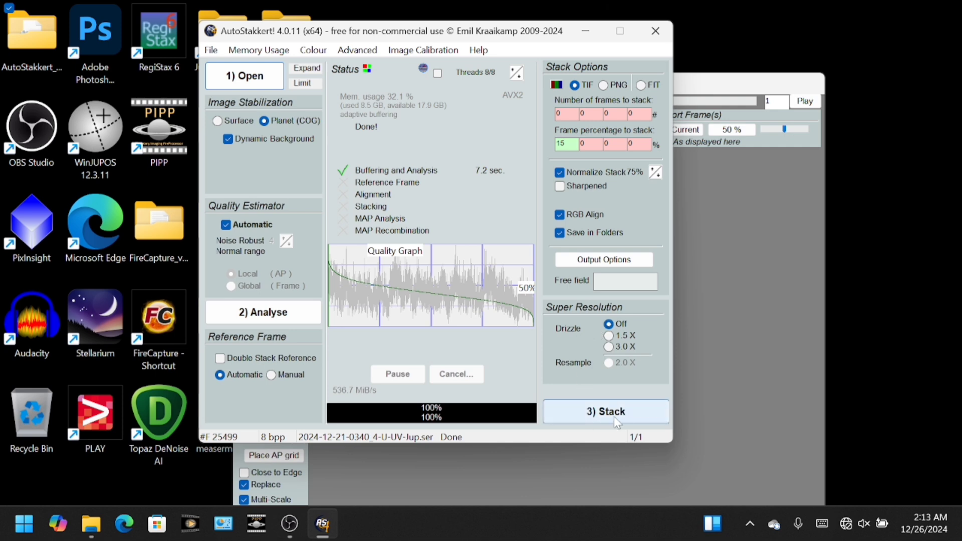
left_click(626, 418)
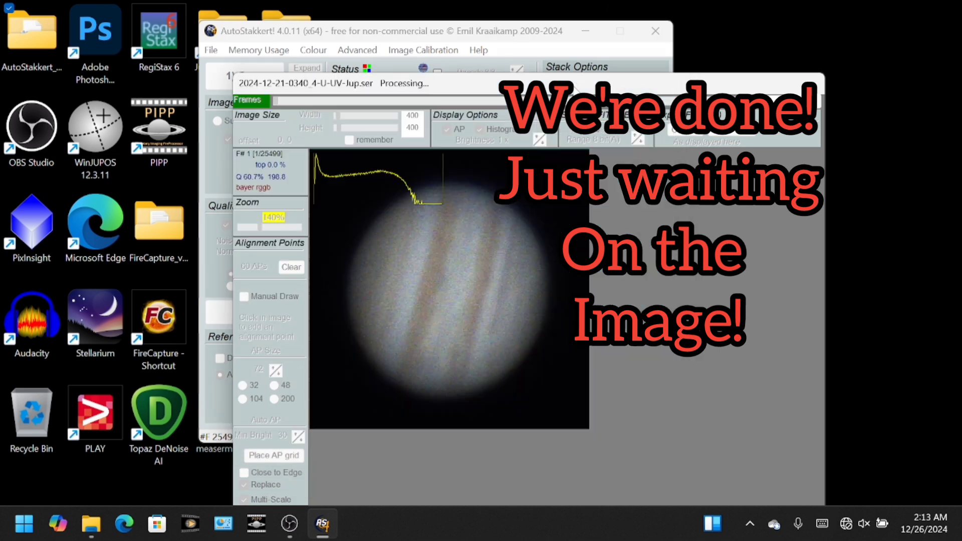
left_click_drag(575, 92, 748, 54)
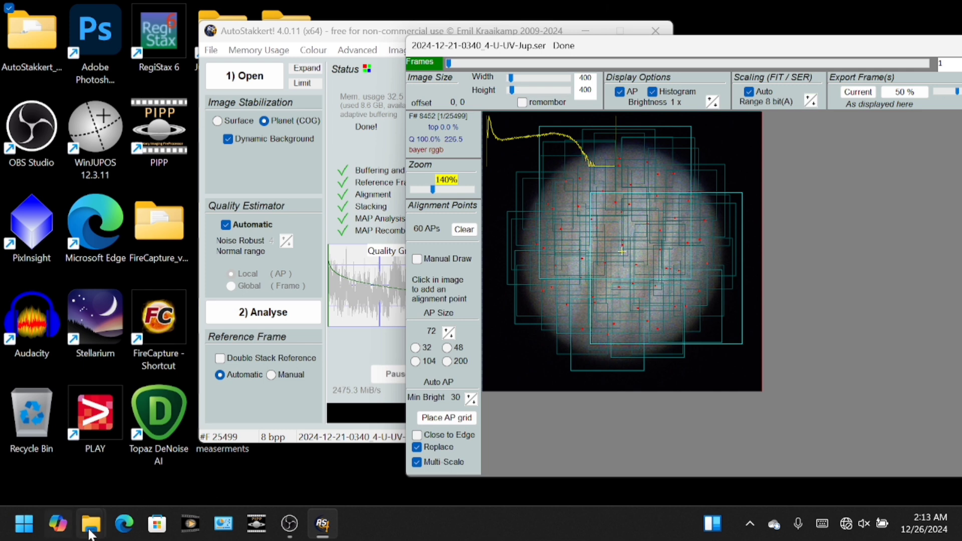
- Switch to the 211224 folder window in File Explorer and open its AS_P15 output folder
mouse_move(91, 534)
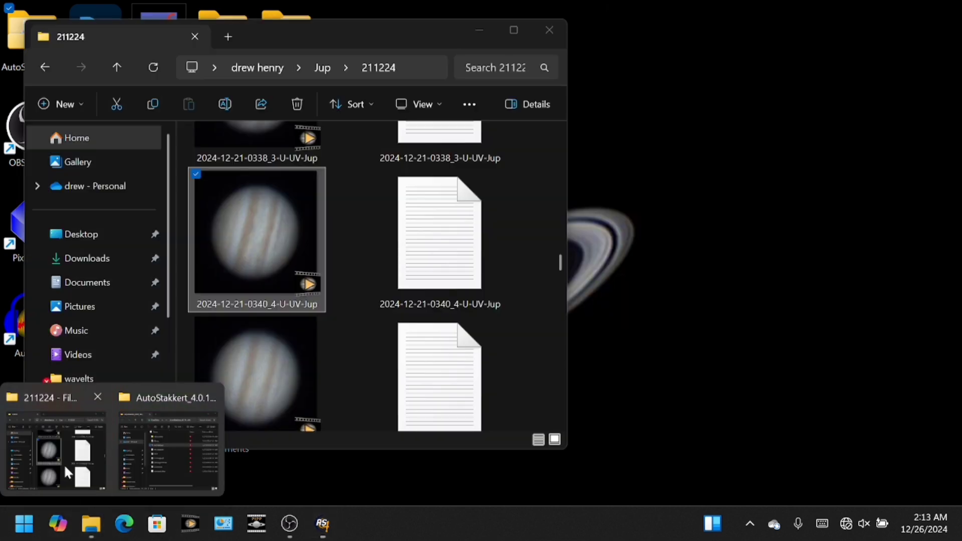
left_click(64, 464)
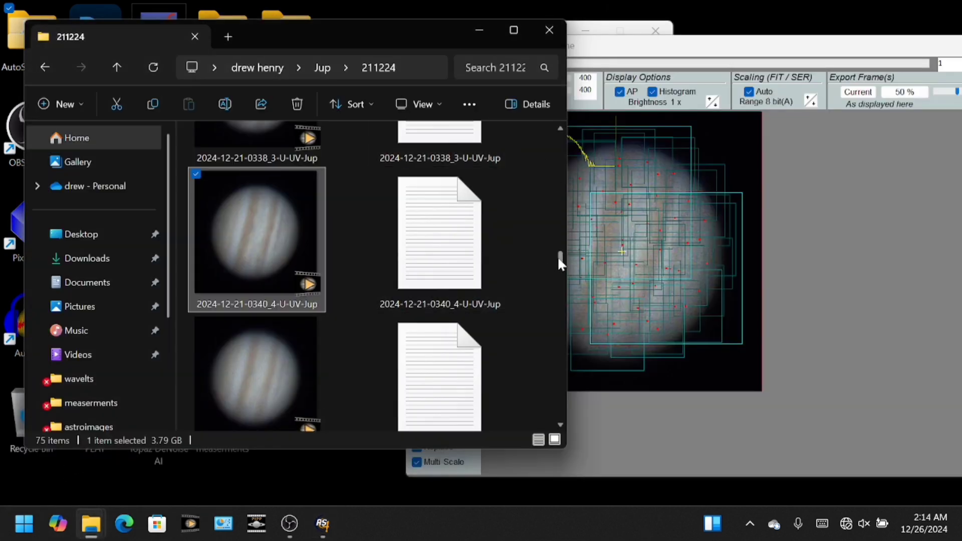
left_click_drag(558, 259, 592, 418)
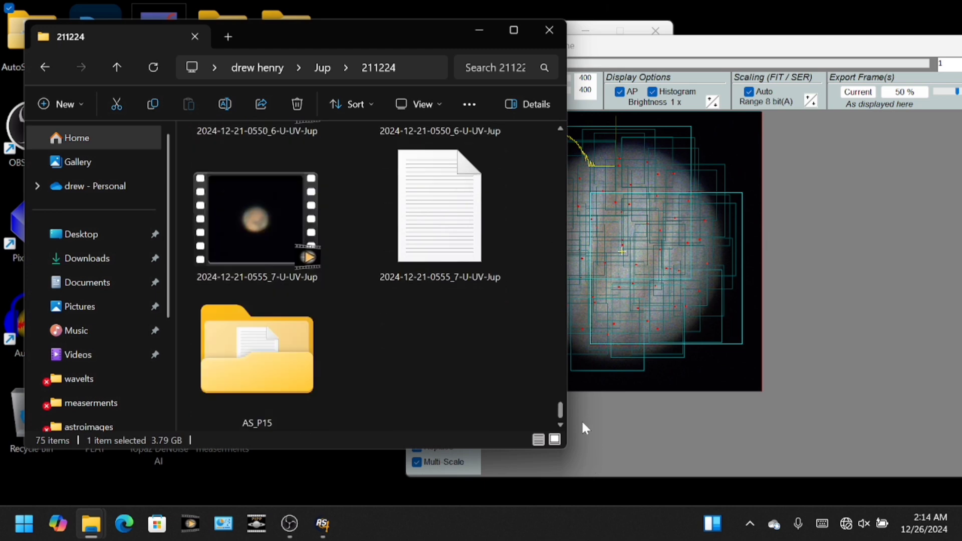
double_click(287, 363)
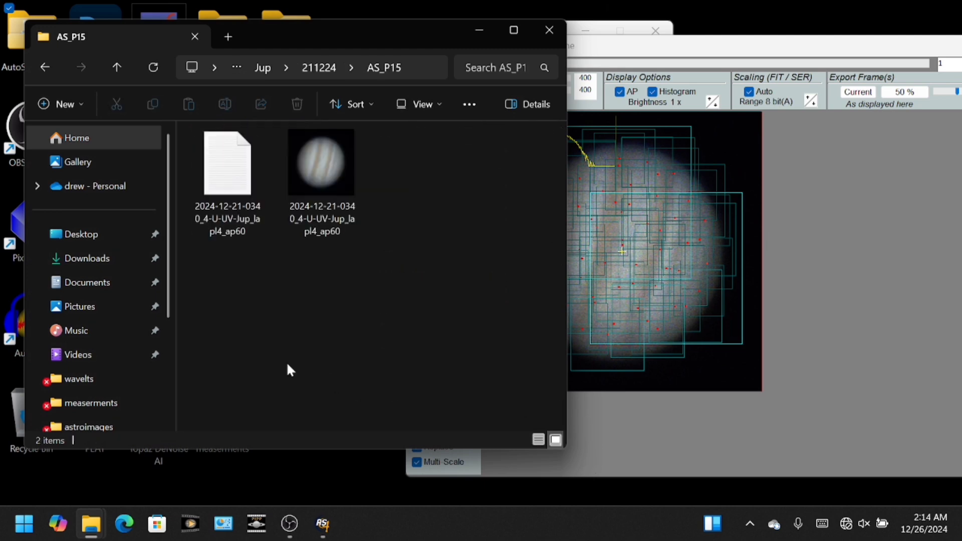
- View the session text file saved with the stack in the AS_P15 folder and close it
left_click(220, 178)
double_click(220, 177)
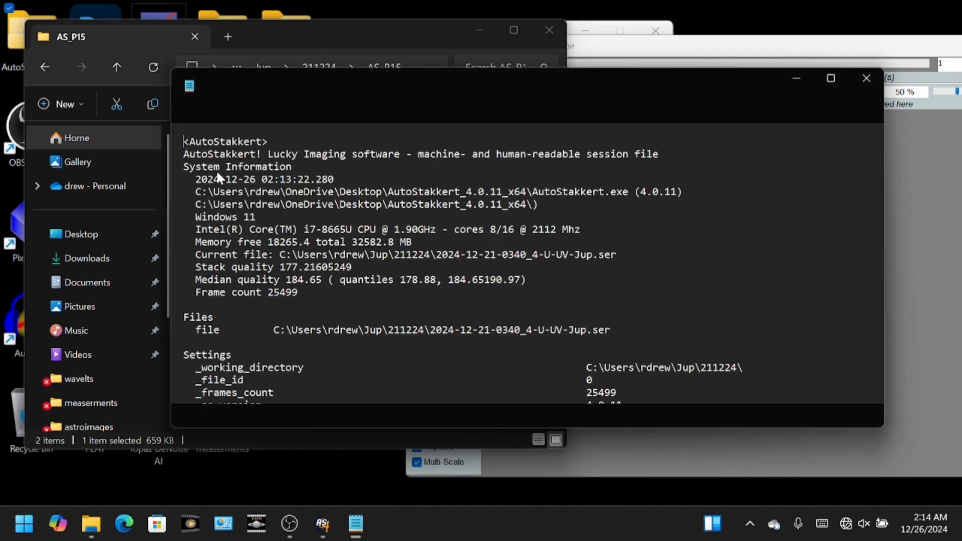
left_click(867, 79)
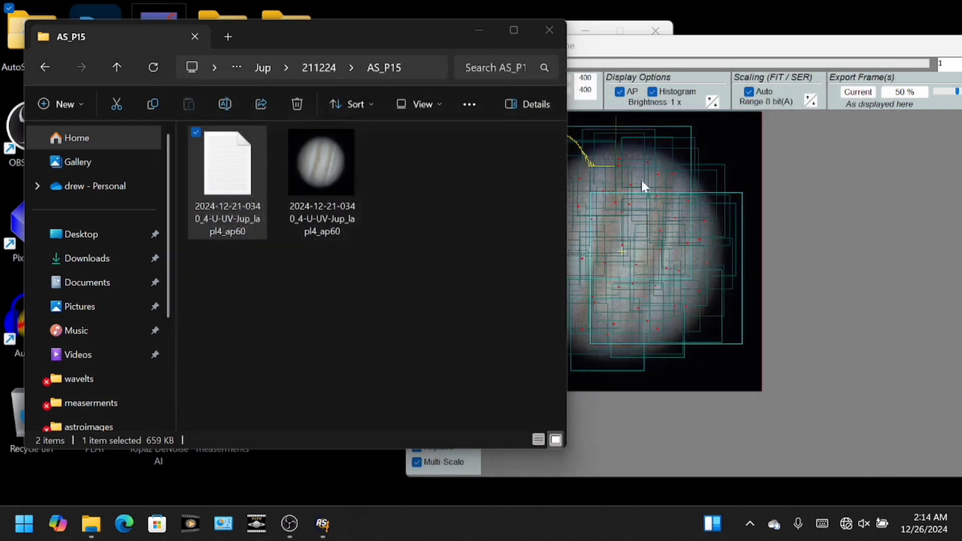
double_click(311, 171)
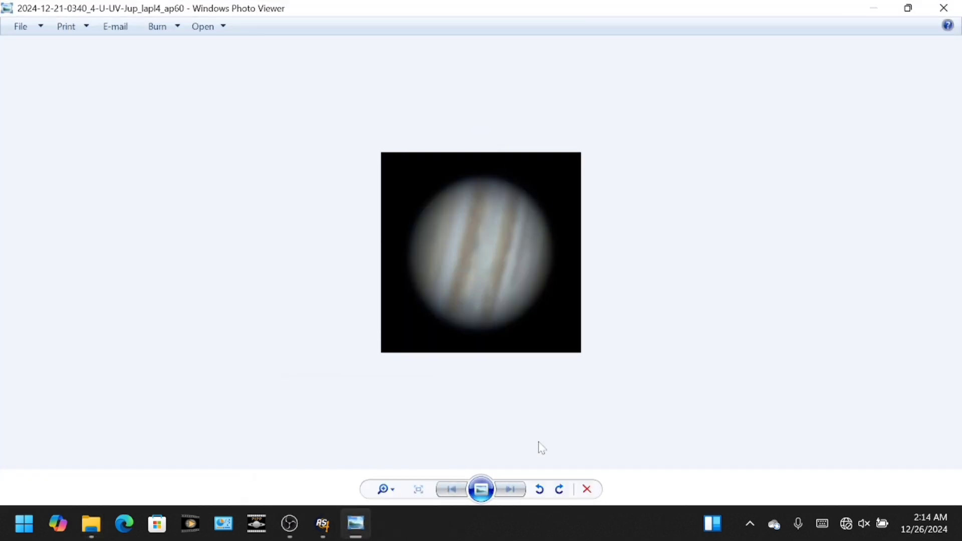
left_click(383, 490)
left_click(382, 491)
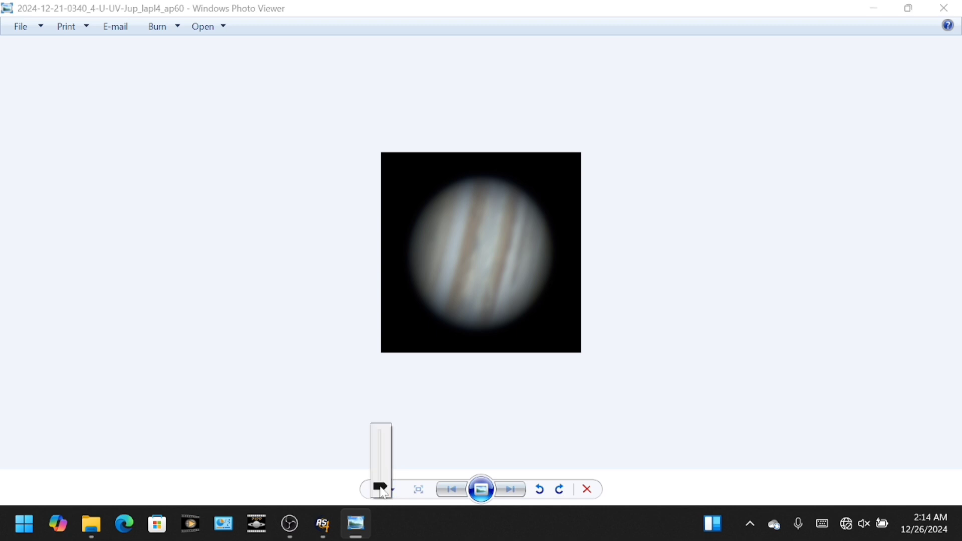
left_click_drag(382, 492, 378, 462)
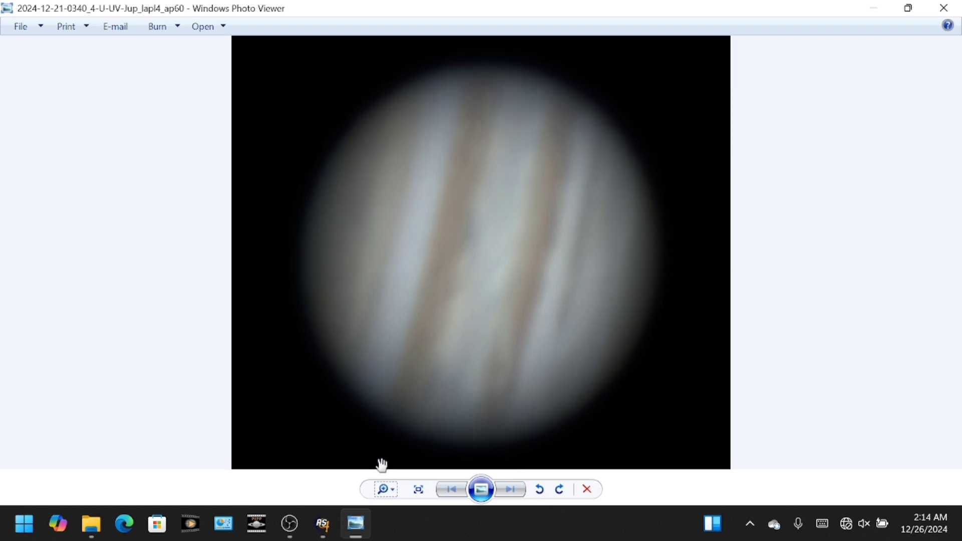